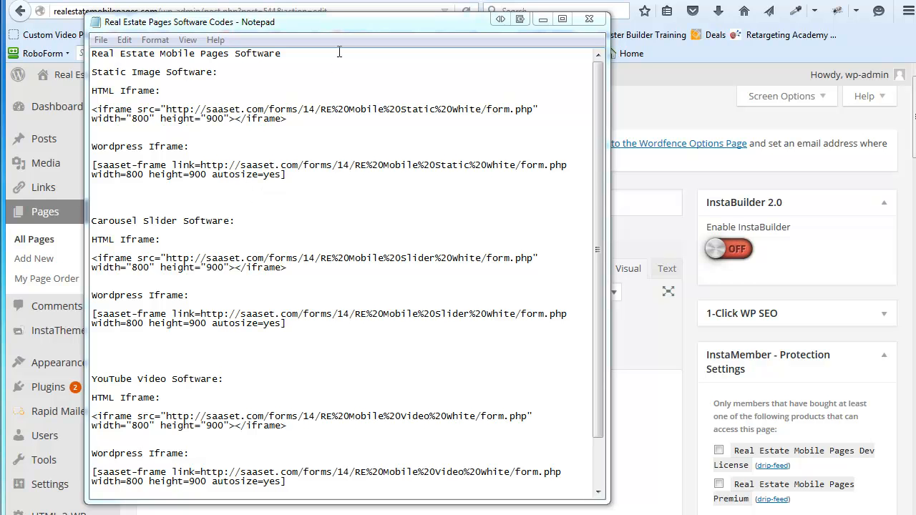
Review the HTML Iframe and Wordpress Iframe headings under Static Image Software in the codes file.
drag(340, 27, 347, 48)
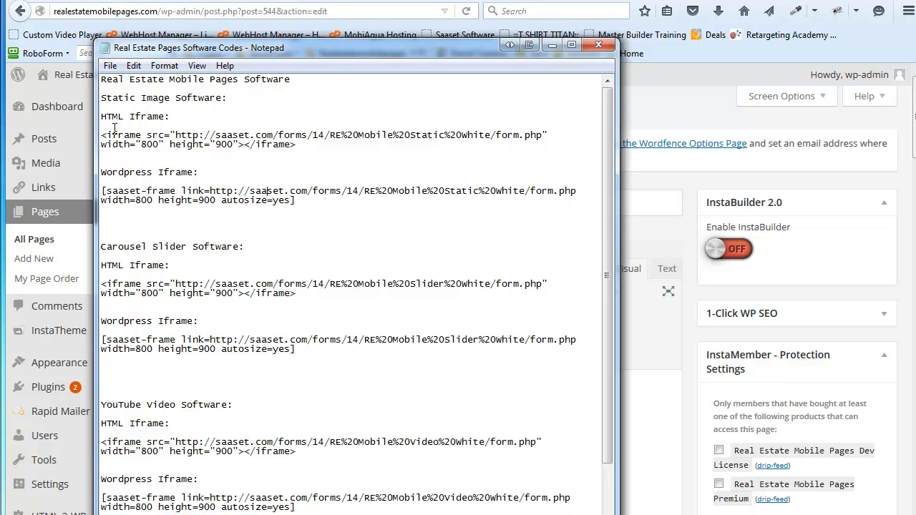
drag(101, 117, 170, 117)
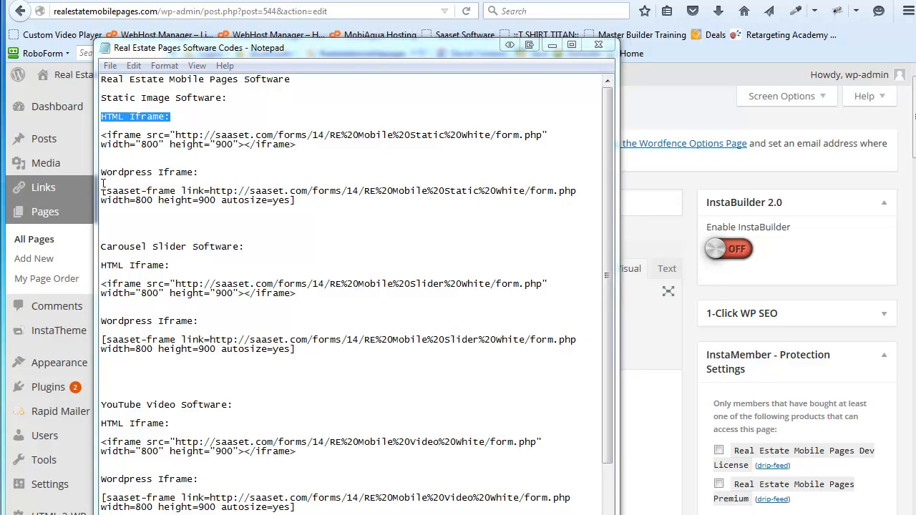
drag(102, 173, 204, 173)
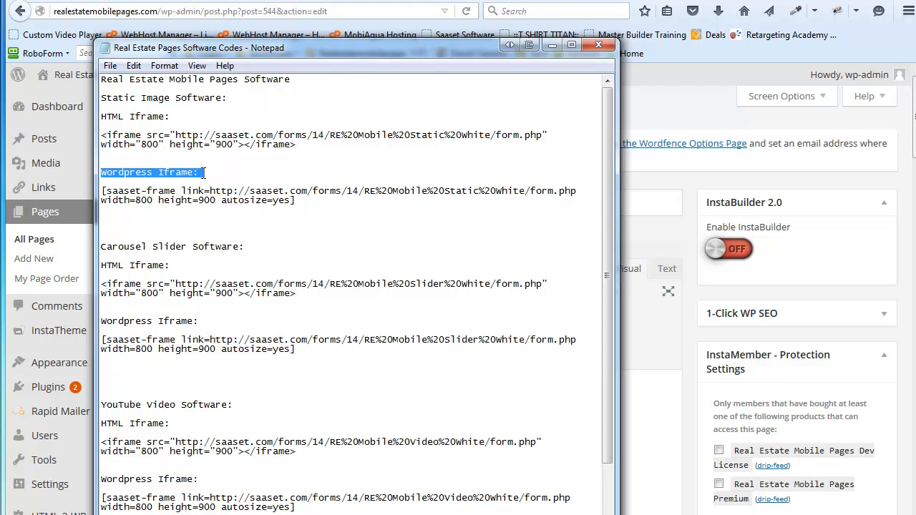
drag(421, 49, 426, 75)
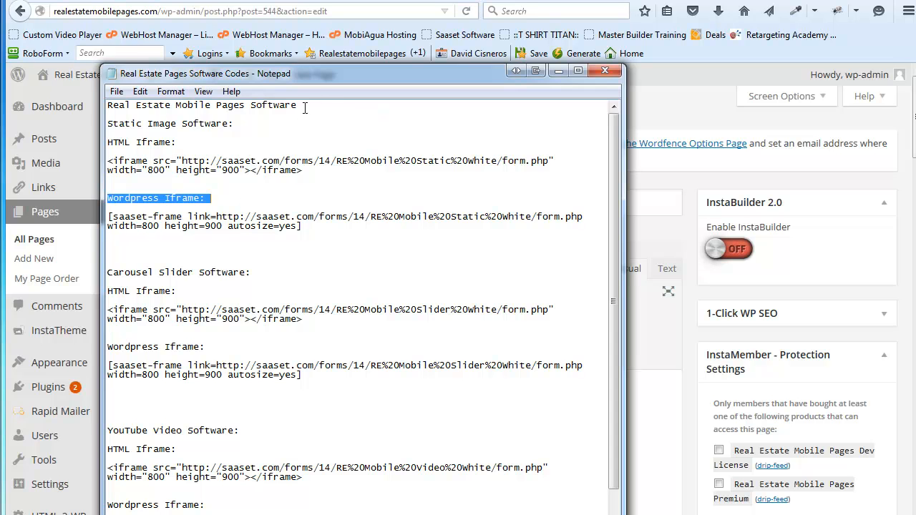
click(171, 211)
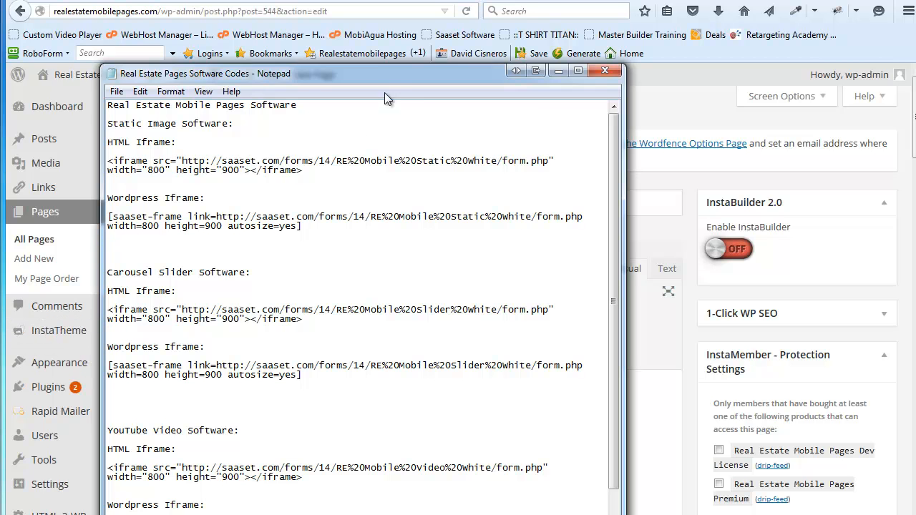
drag(388, 76, 478, 93)
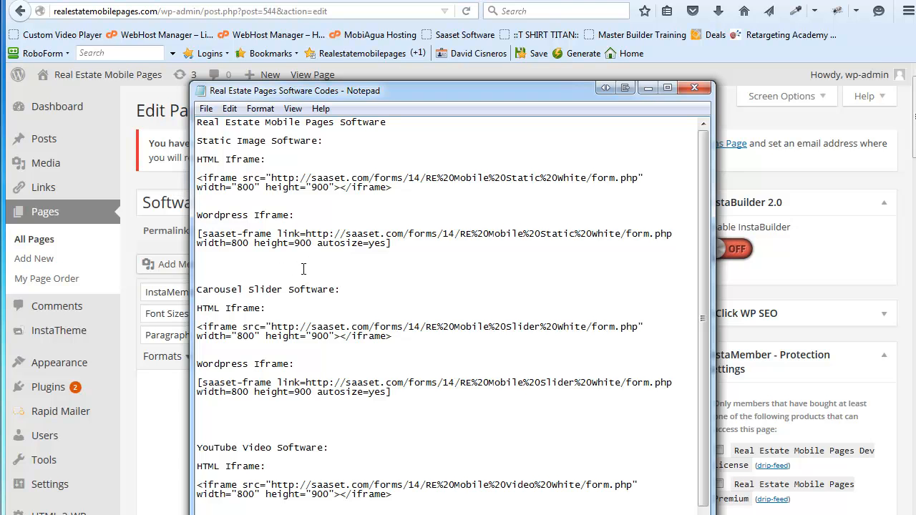
Copy the HTML iframe code for the Static Image Software from the codes file.
drag(197, 178, 392, 187)
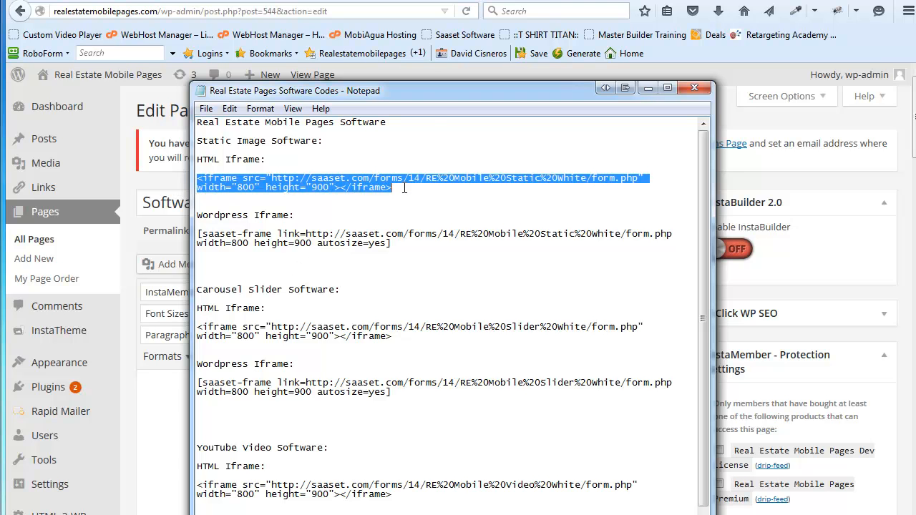
drag(436, 92, 456, 93)
right_click(328, 185)
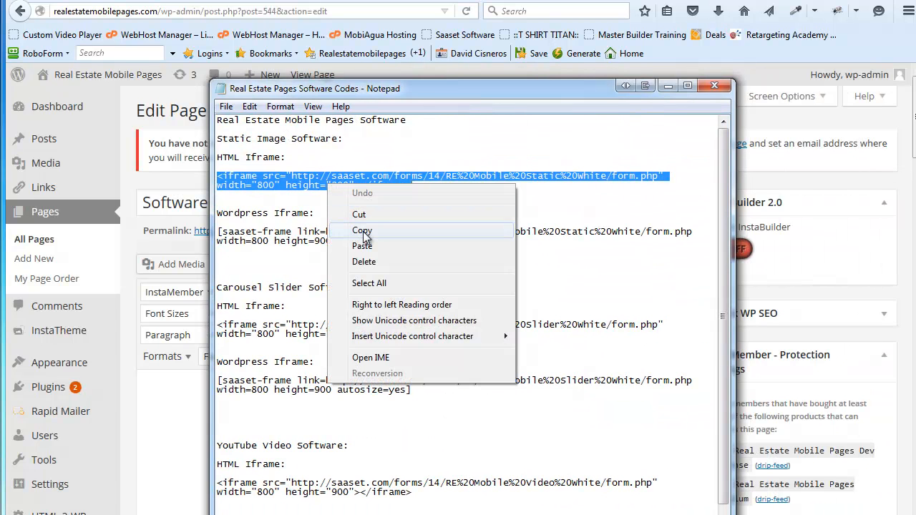
click(362, 230)
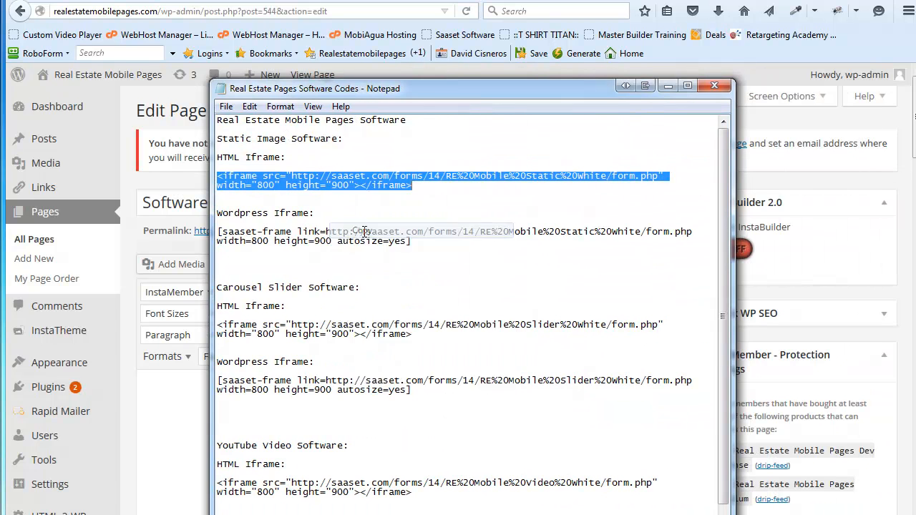
click(333, 178)
Switch to the browser, view the live Software Demo page in a separate tab, and return to its page editor.
click(159, 435)
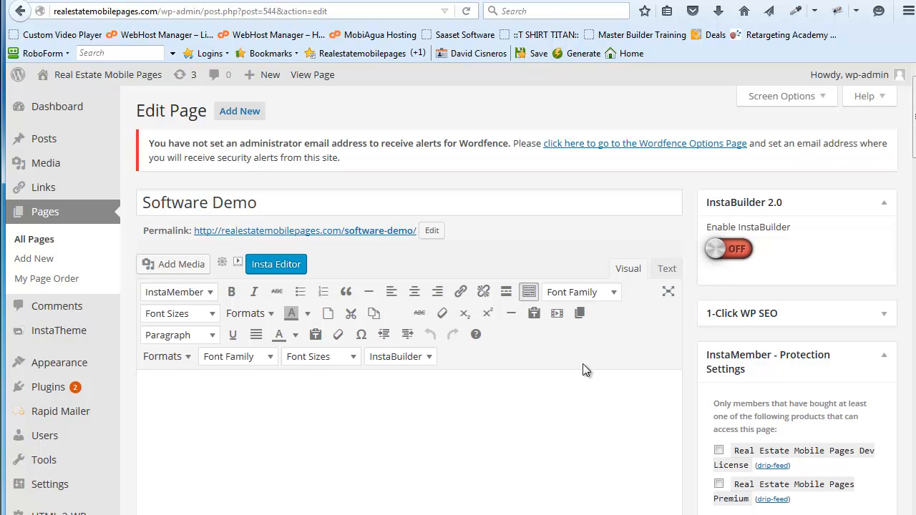
scroll(583, 363, down, 3)
scroll(352, 239, up, 2)
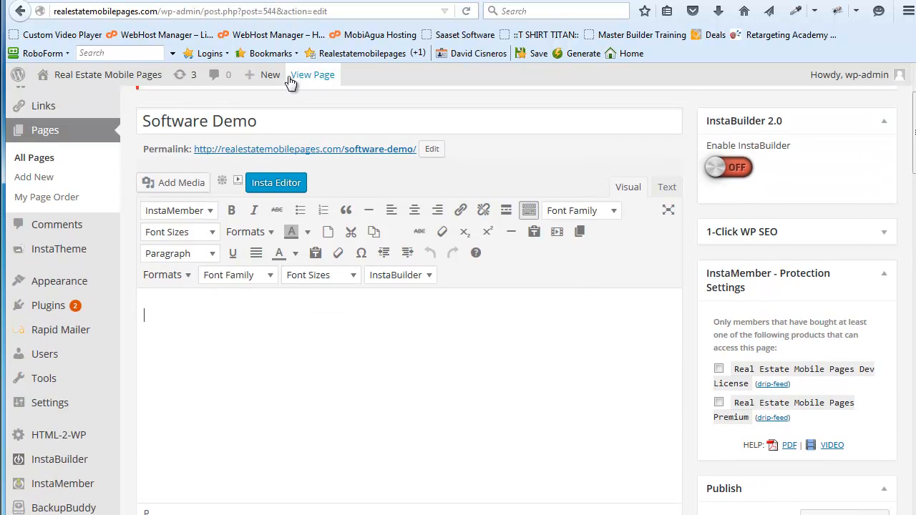
right_click(322, 79)
click(358, 93)
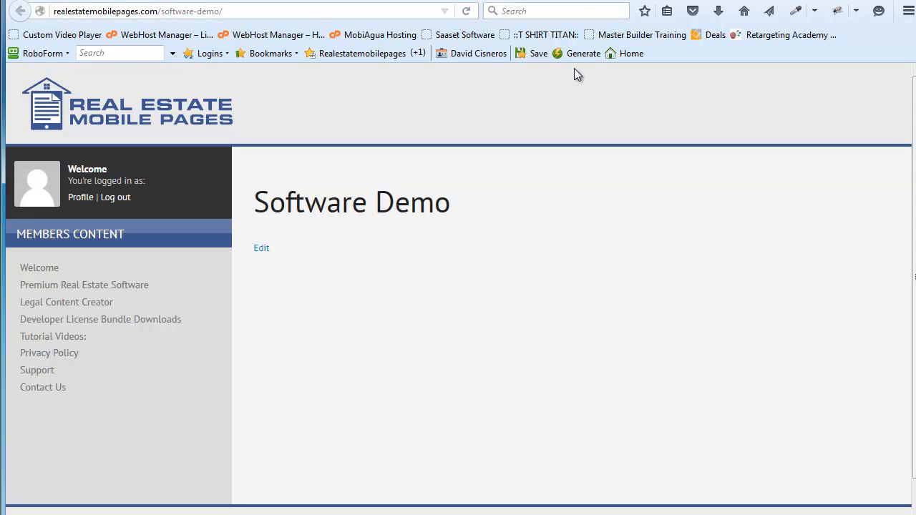
click(532, 0)
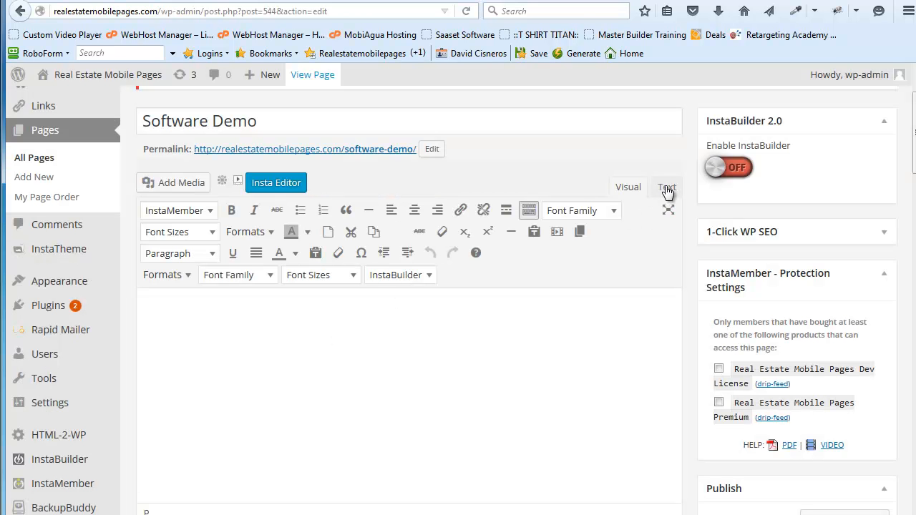
Paste the copied static image iframe code into the Software Demo page's HTML text.
click(666, 187)
right_click(277, 261)
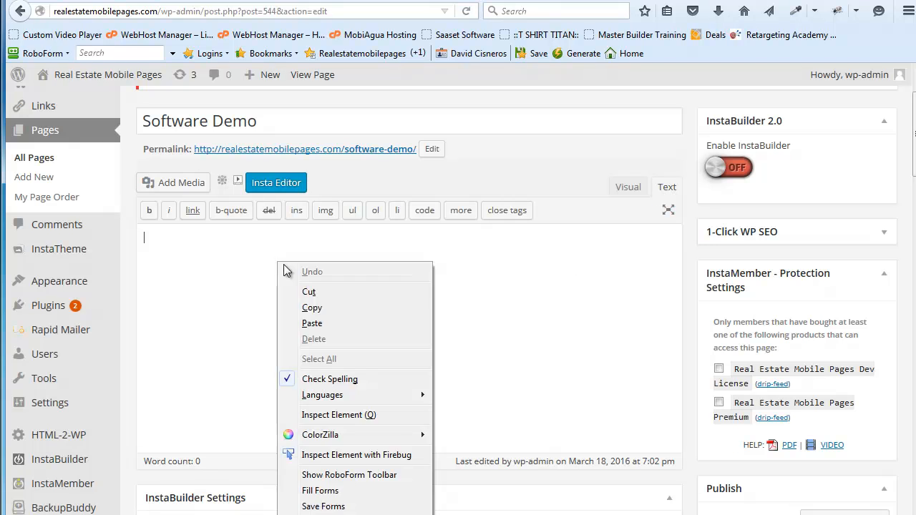
click(312, 324)
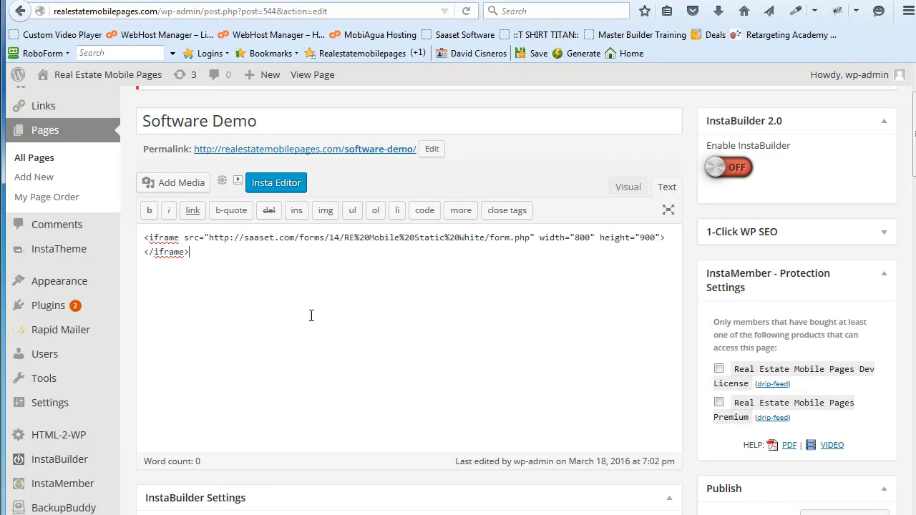
Try to center the embedded iframe in the visual view of the page editor.
click(628, 187)
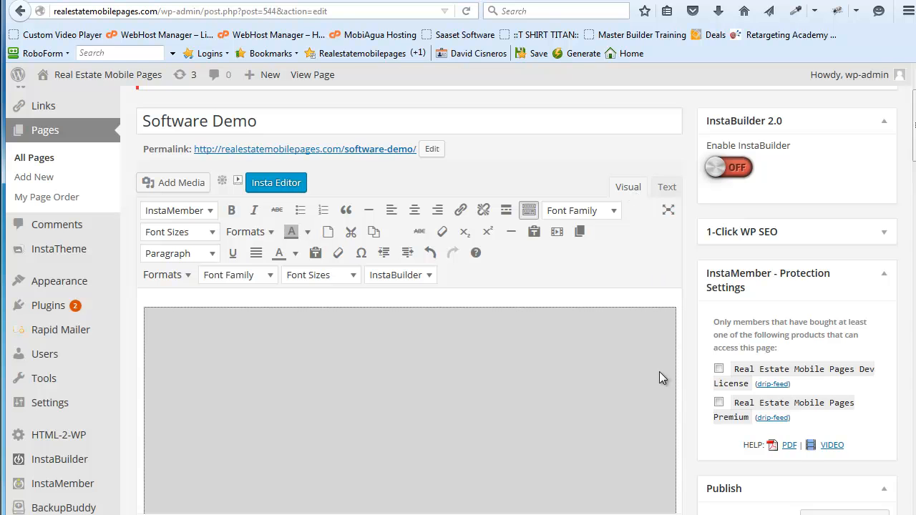
scroll(659, 374, down, 3)
click(510, 365)
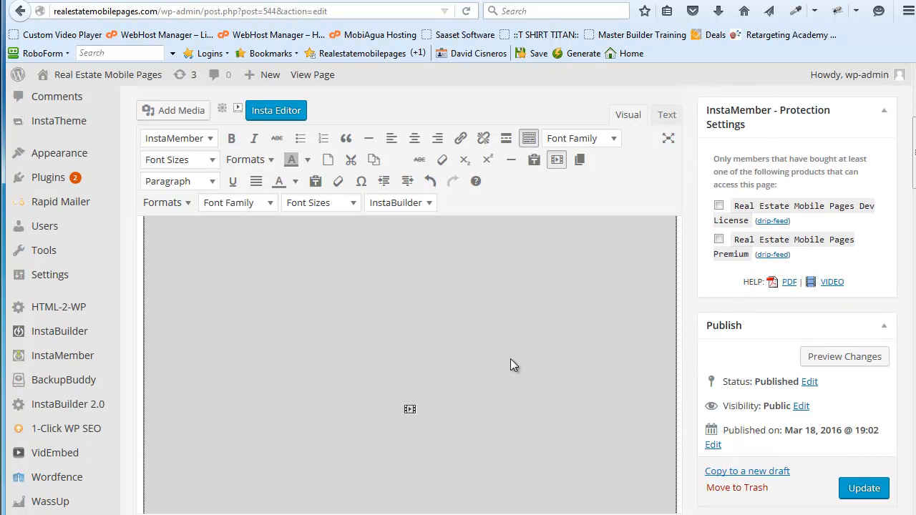
click(419, 142)
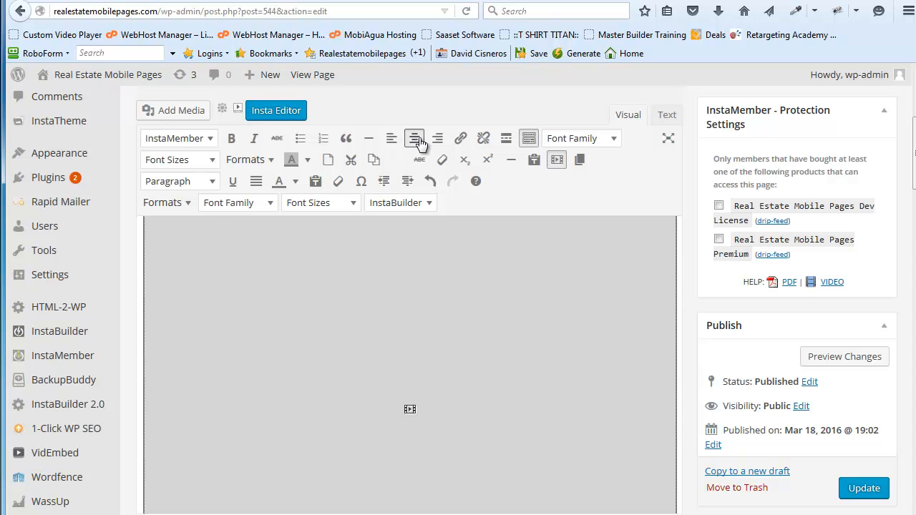
Wrap the iframe code in <center> and </center> tags in the page's HTML and update the page.
click(664, 115)
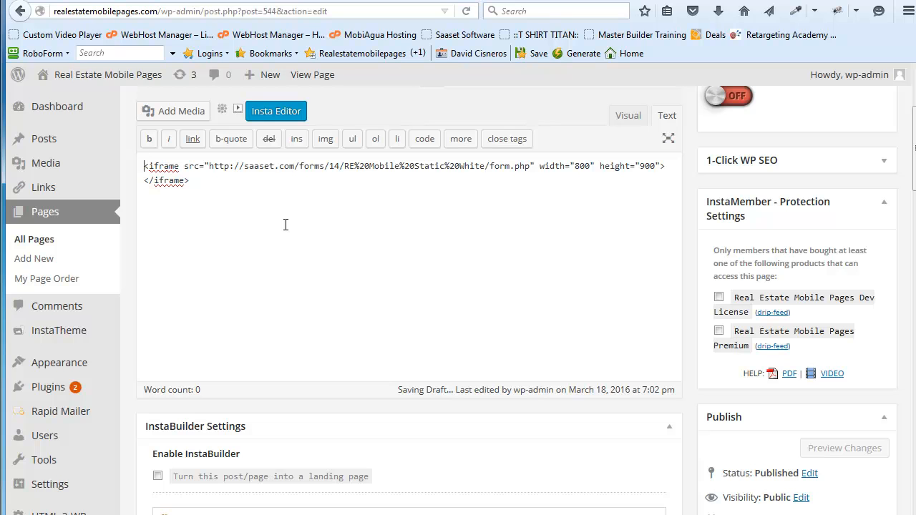
text(<center)
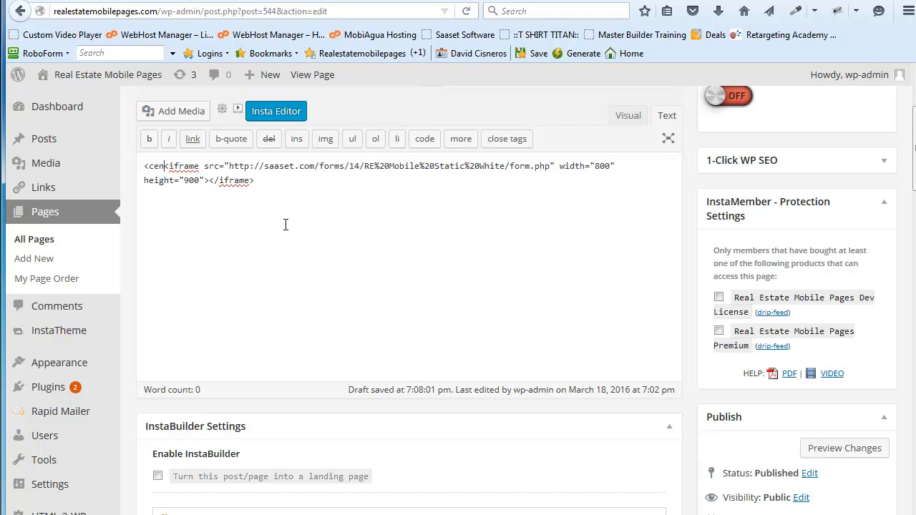
text(>)
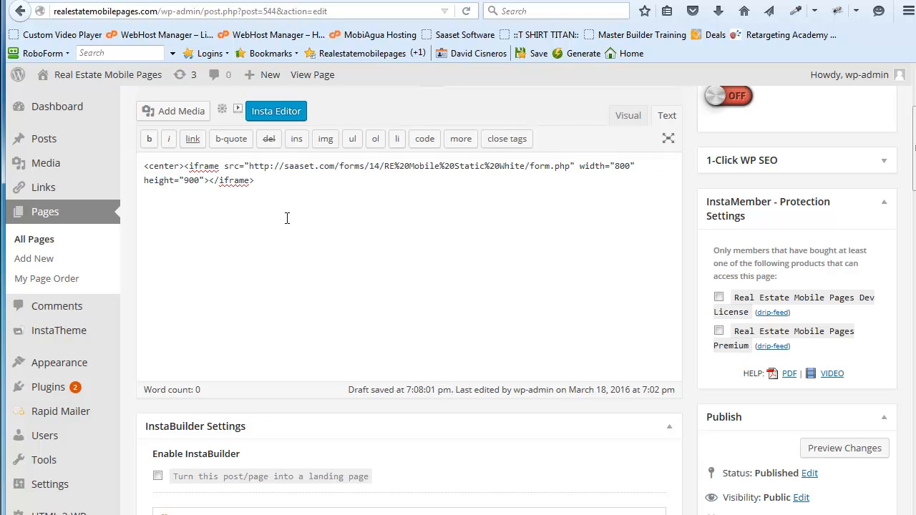
text(center)
drag(254, 181, 292, 182)
scroll(601, 302, down, 4)
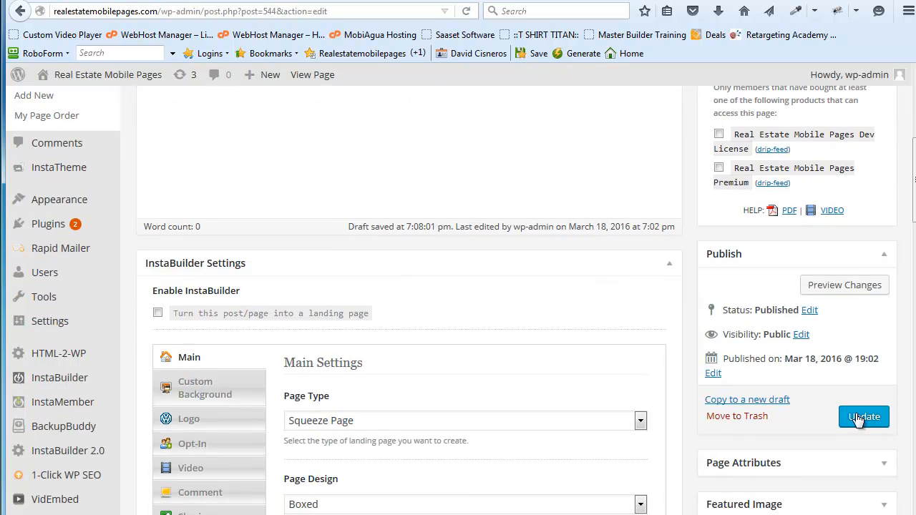
click(857, 418)
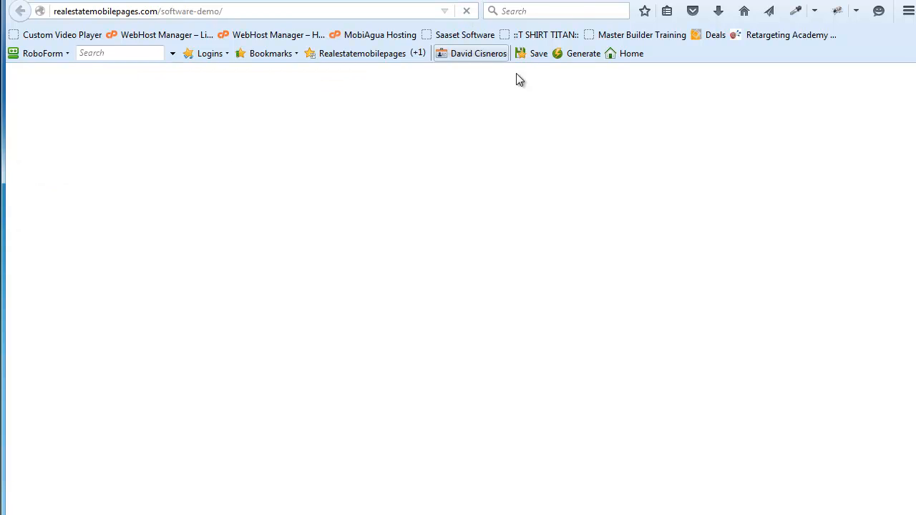
Check the embedded software form on the live Software Demo page and return to the page editor.
scroll(613, 279, down, 2)
scroll(613, 276, down, 3)
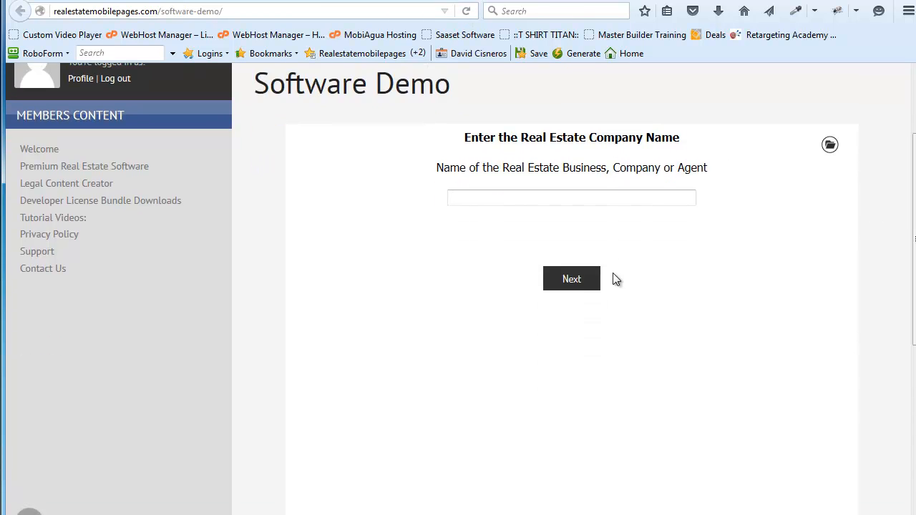
scroll(722, 315, up, 5)
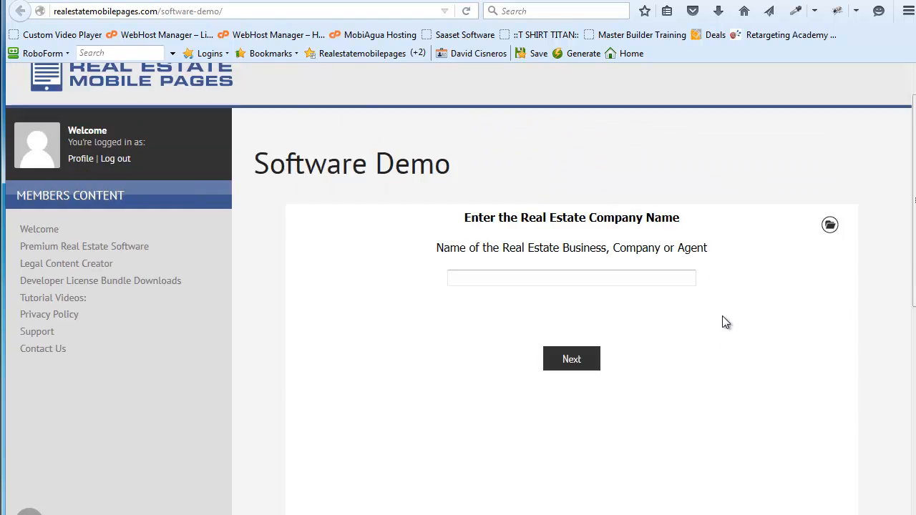
click(540, 0)
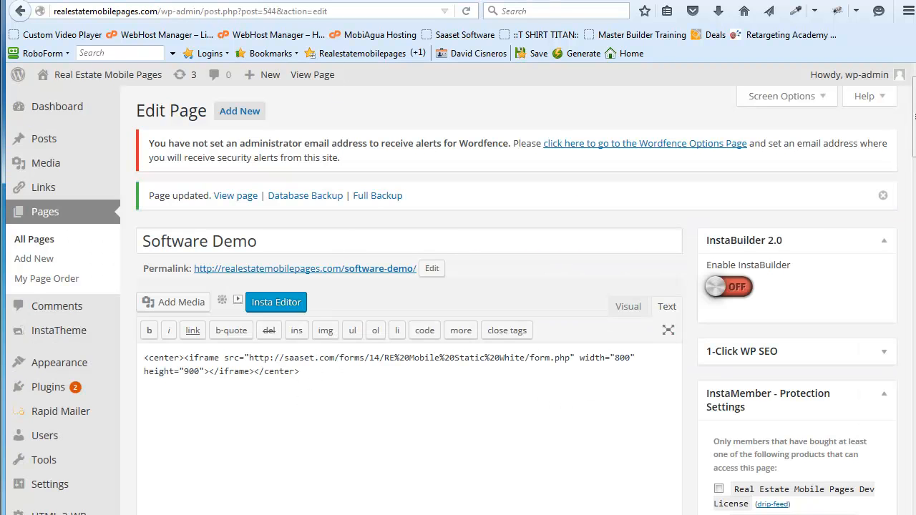
Switch to Notepad and copy the Wordpress Iframe shortcode for the Static Image Software.
key(alt+Tab)
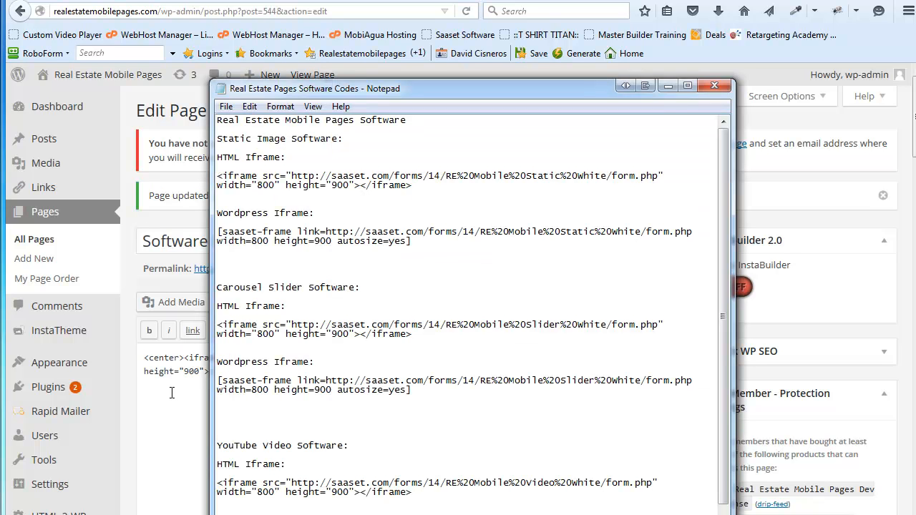
click(314, 178)
drag(218, 231, 417, 243)
right_click(390, 241)
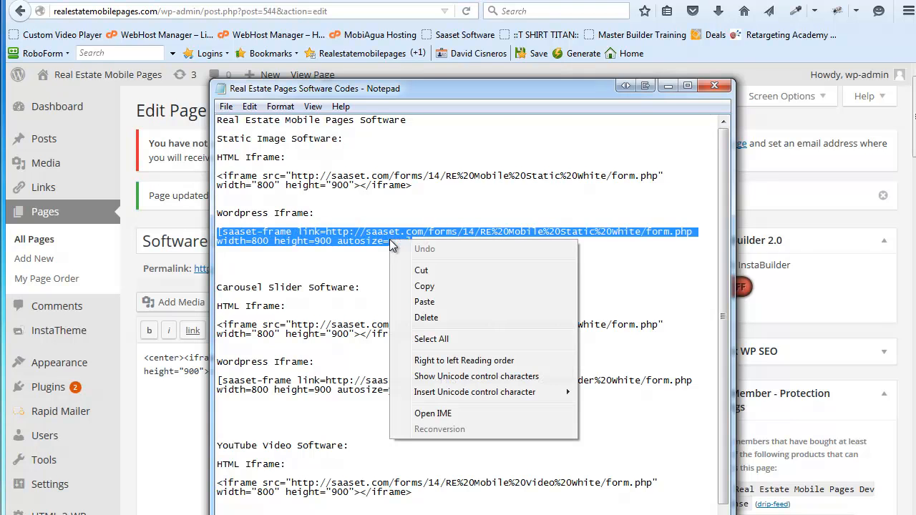
click(427, 289)
Replace the iframe code between the center tags with the copied saaset-frame shortcode.
click(185, 396)
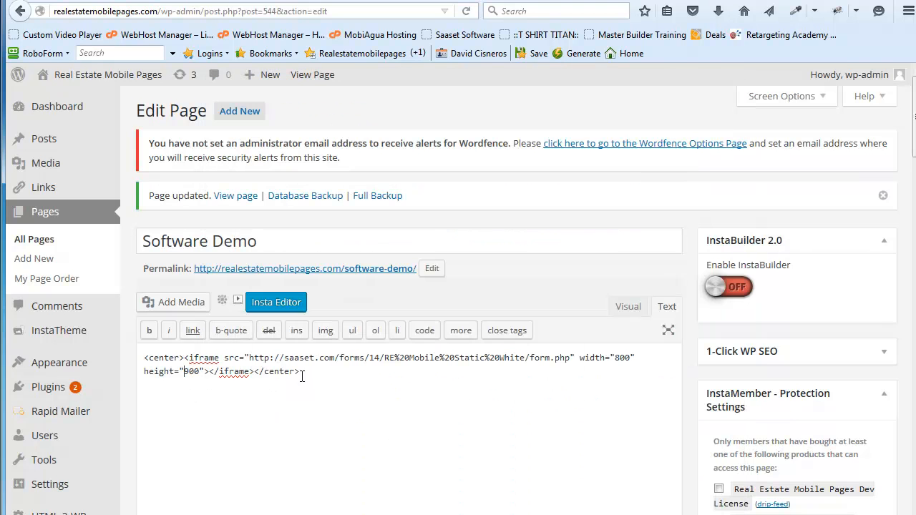
drag(254, 372, 185, 361)
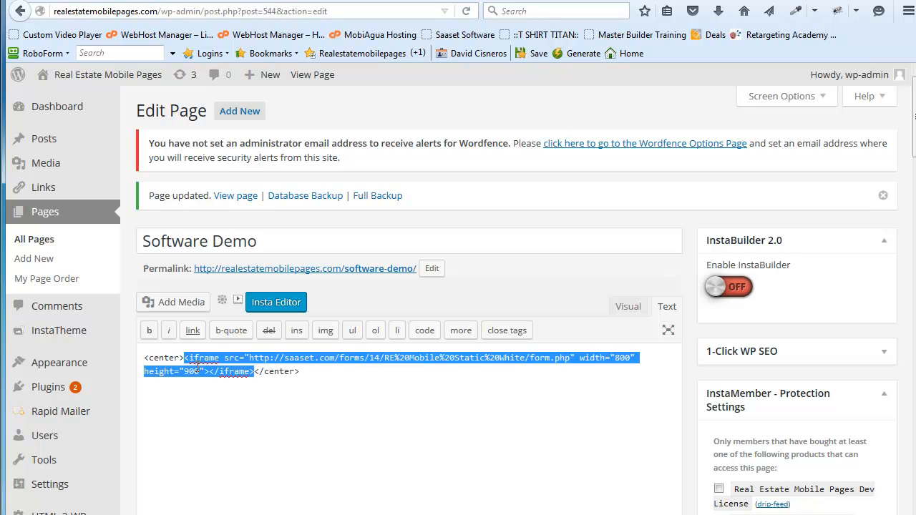
key(ctrl+v)
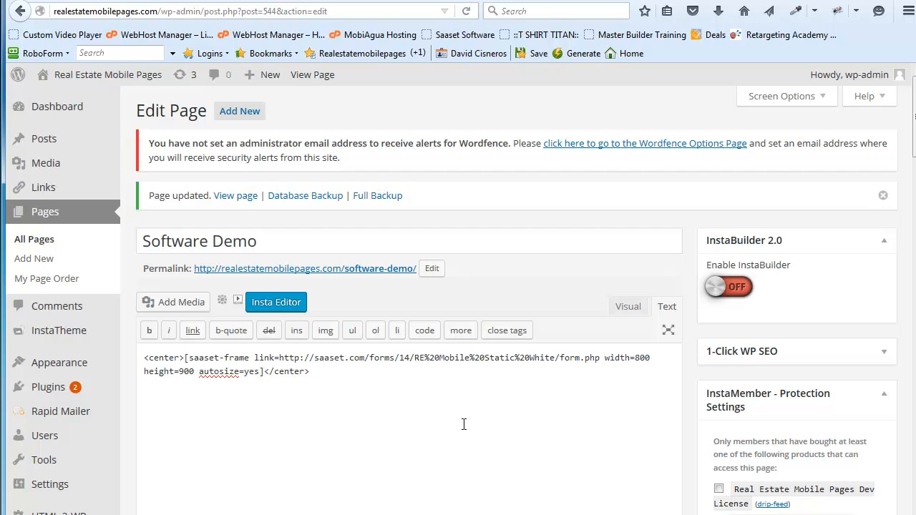
Update the Software Demo page and reload its live version to check the shortcode embed.
scroll(910, 461, down, 1)
scroll(907, 461, down, 5)
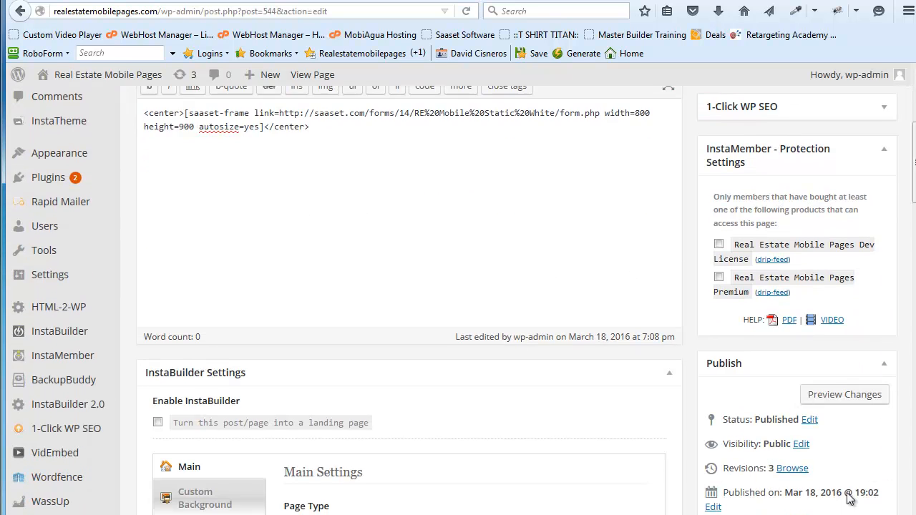
click(861, 474)
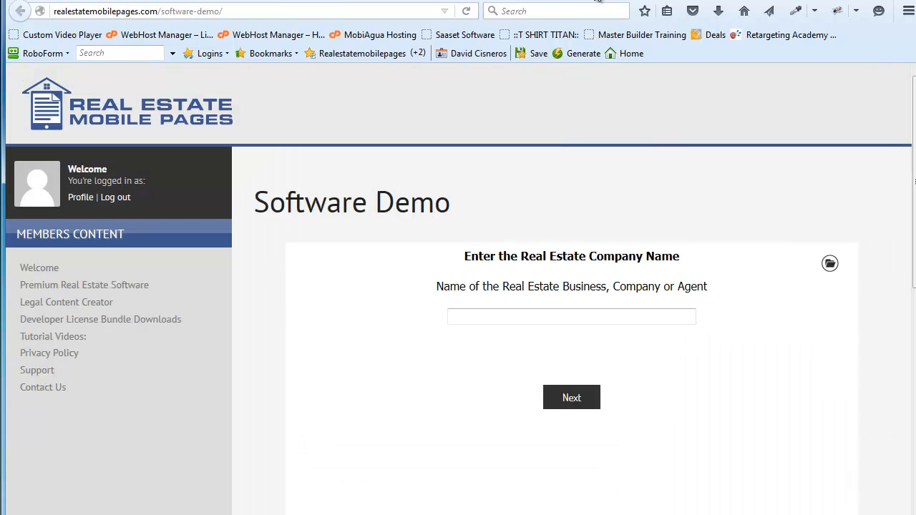
click(466, 12)
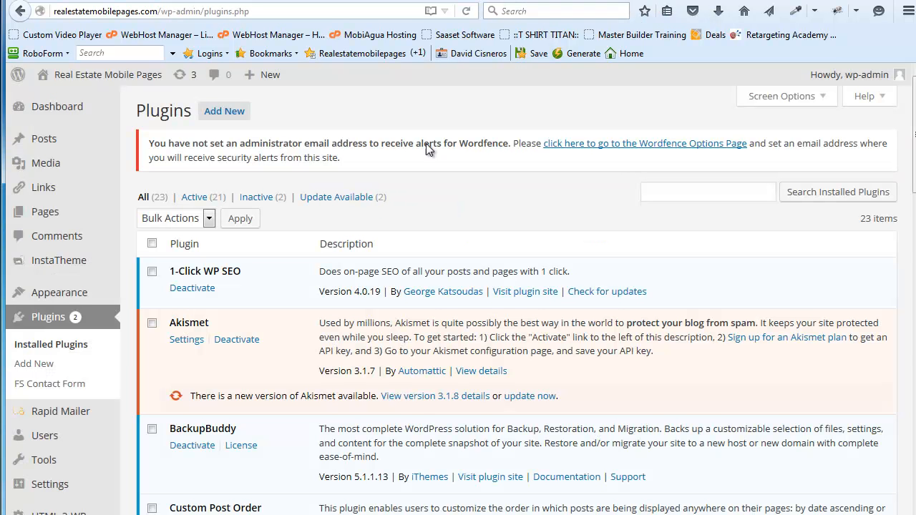
Find the saaset Frame plugin in the site's list of installed plugins.
scroll(281, 268, down, 10)
scroll(282, 268, down, 8)
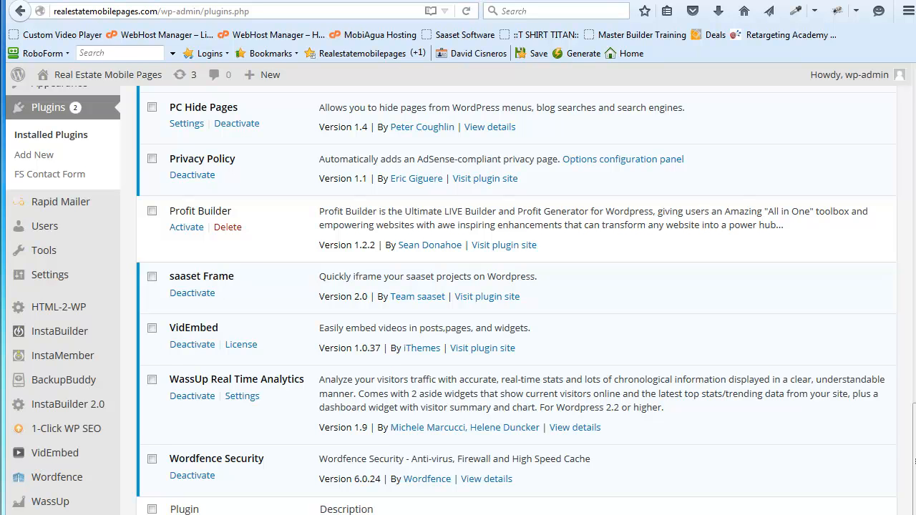
Start a new plugin upload with the saaset_frame zip file, cancel the file selection and return to the installed plugins list.
drag(687, 29, 443, 50)
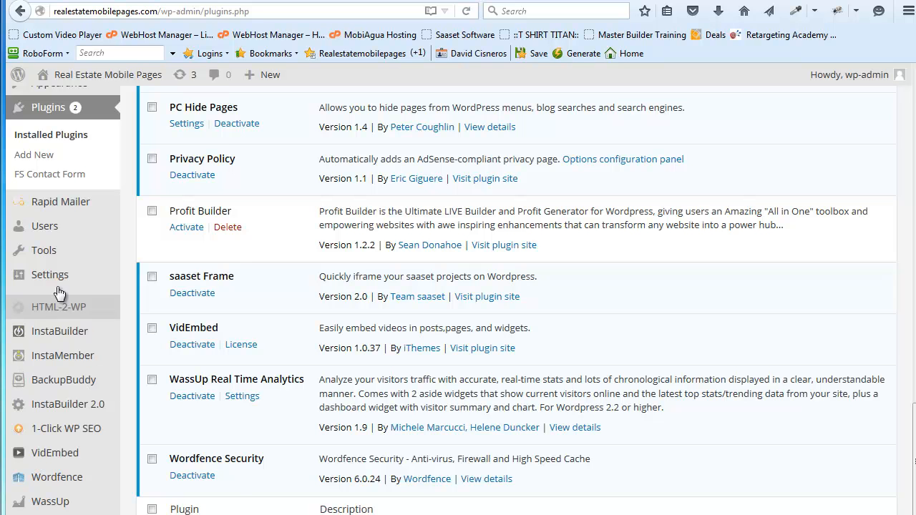
mouse_move(73, 225)
click(49, 111)
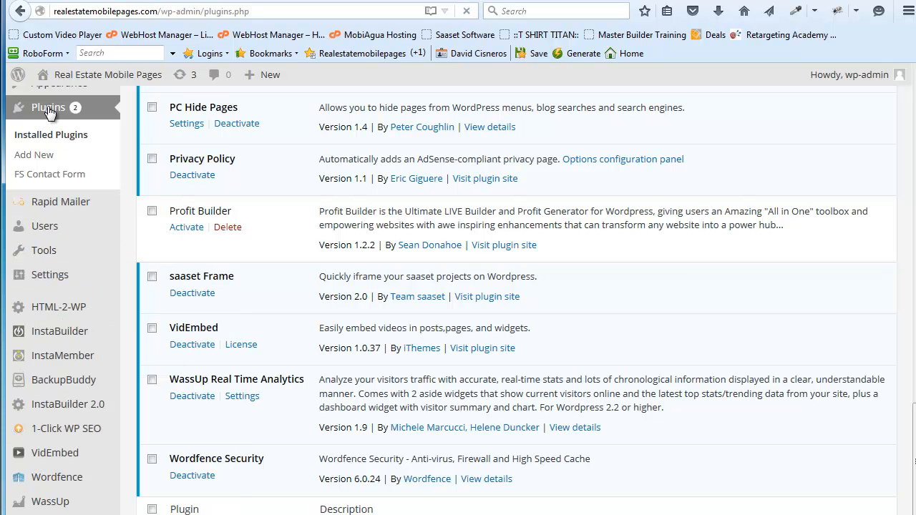
click(34, 155)
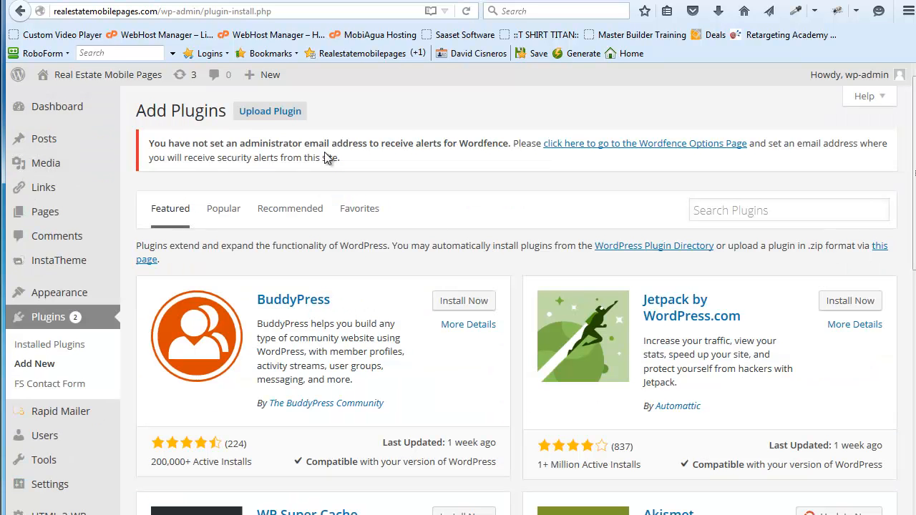
click(283, 118)
click(404, 298)
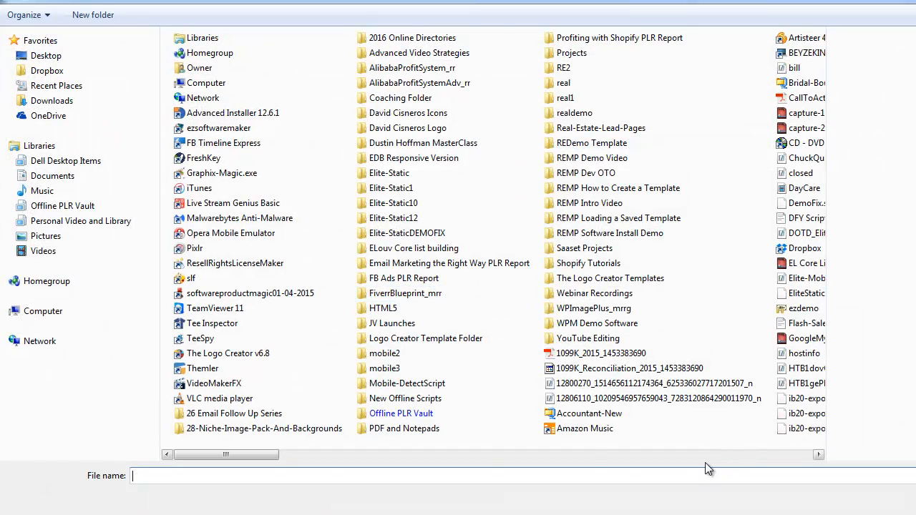
scroll(706, 461, right, 4)
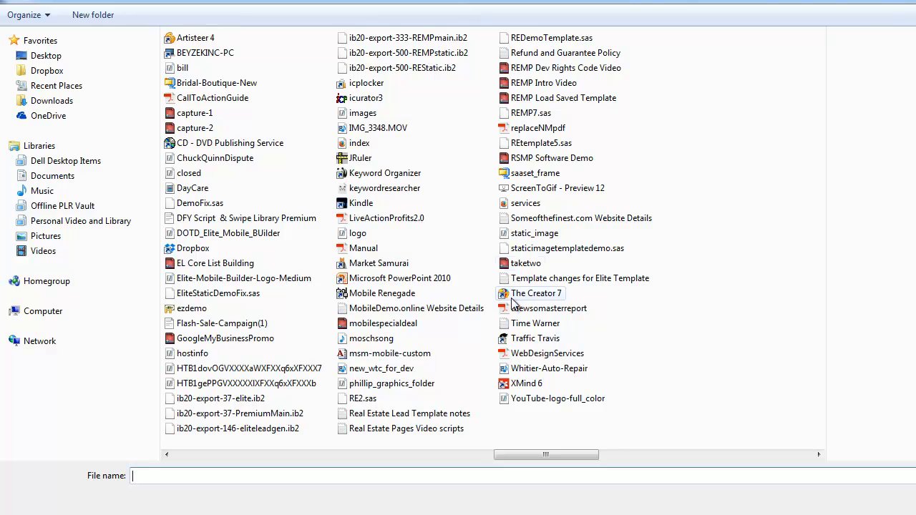
click(528, 175)
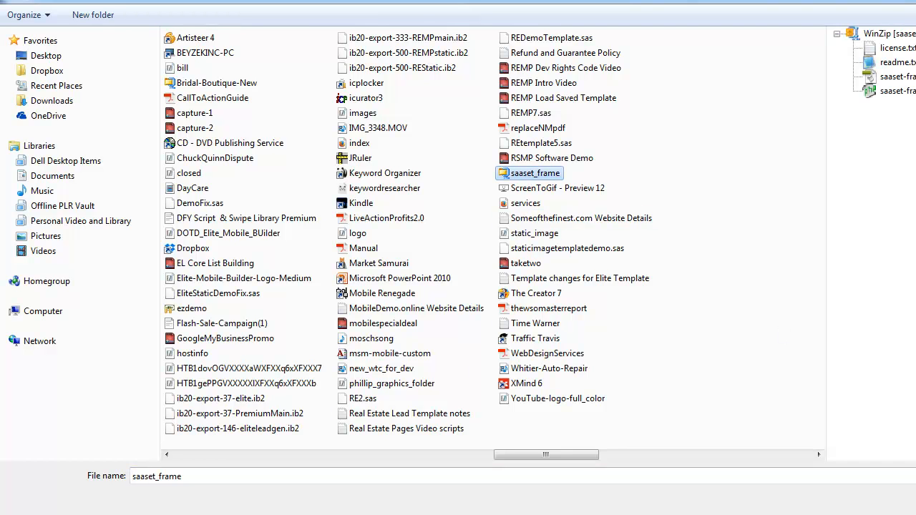
key(Escape)
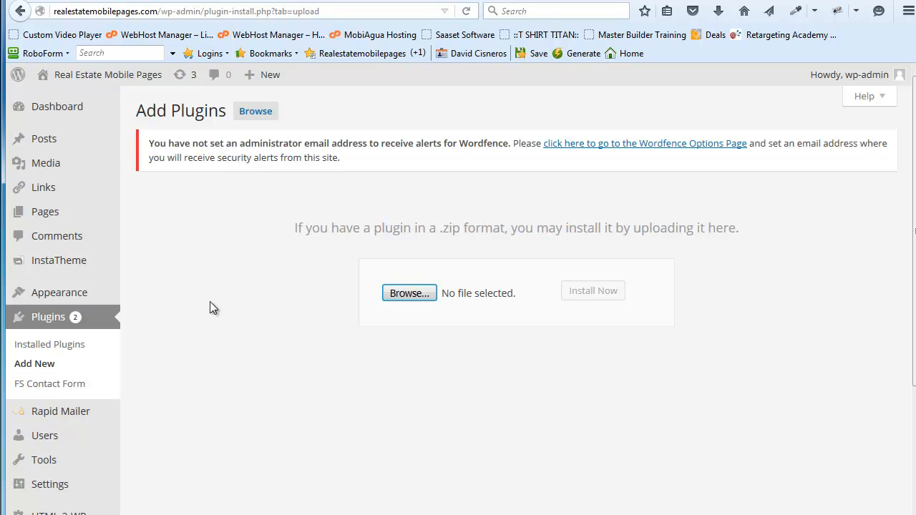
click(48, 210)
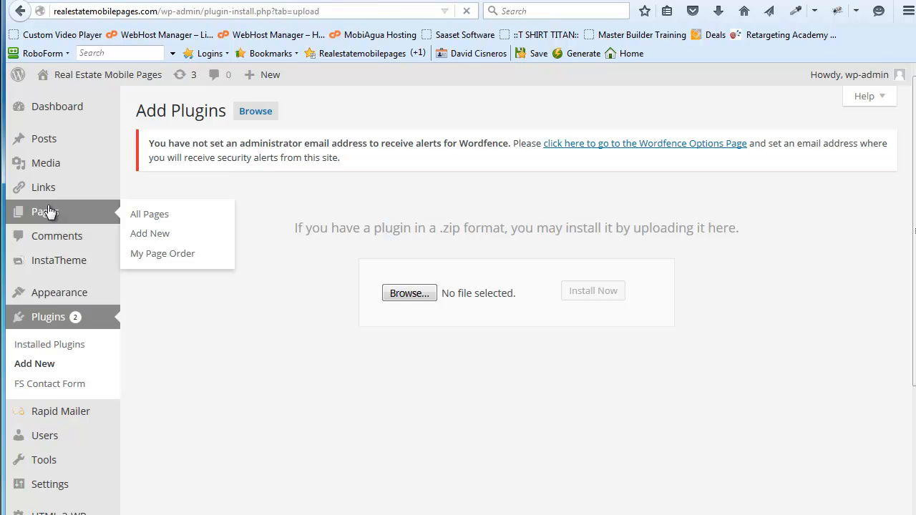
scroll(393, 295, up, 2)
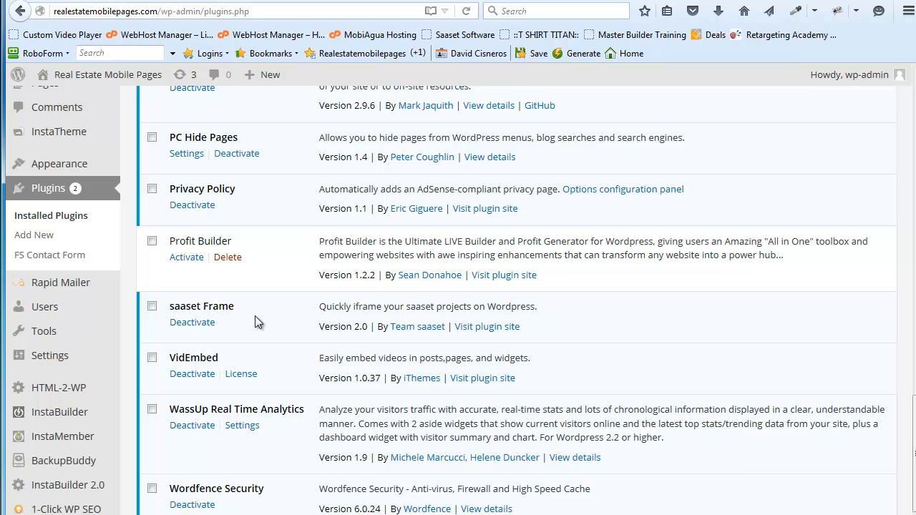
Switch to Notepad and examine the width and height values in the Static Image Software's HTML iframe code.
key(alt+Tab)
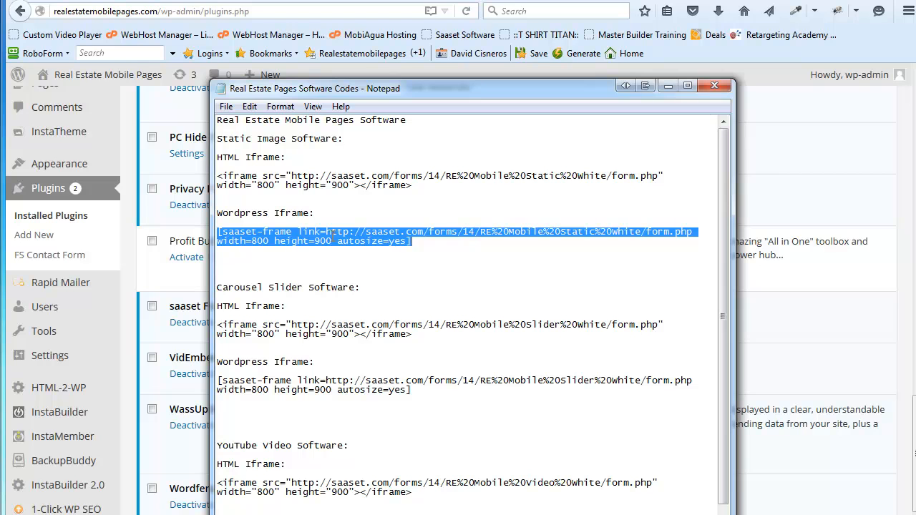
click(260, 223)
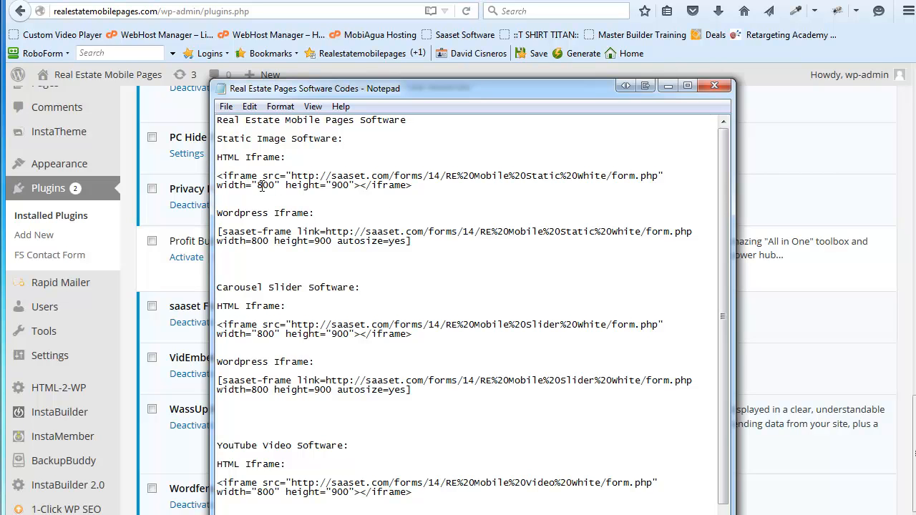
drag(257, 185, 350, 185)
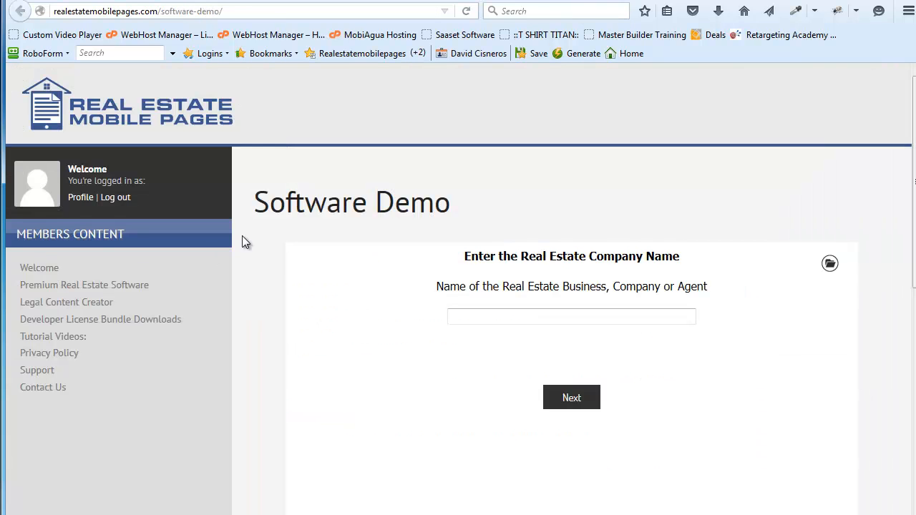
Inspect the full width and height of the embedded form's frame on the live Software Demo page.
scroll(247, 237, down, 2)
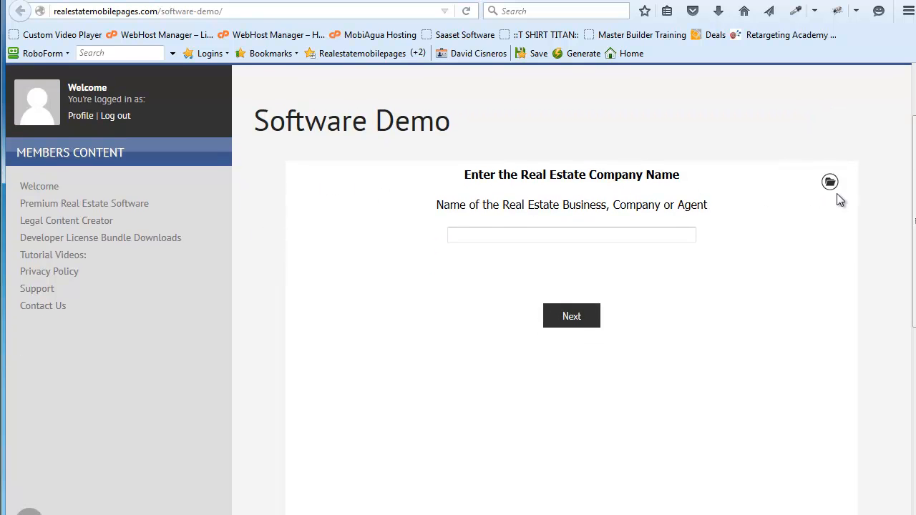
scroll(840, 200, down, 5)
scroll(840, 201, down, 1)
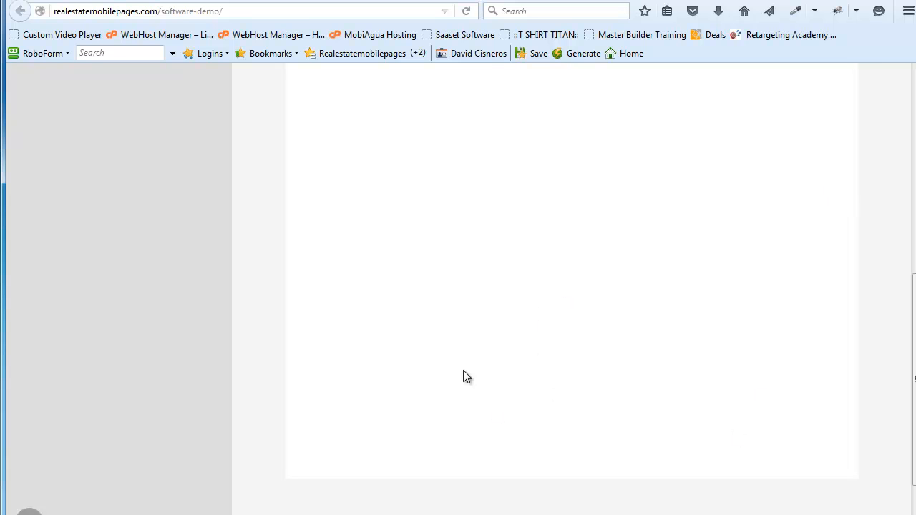
scroll(501, 308, down, 2)
scroll(575, 236, up, 2)
scroll(565, 252, up, 3)
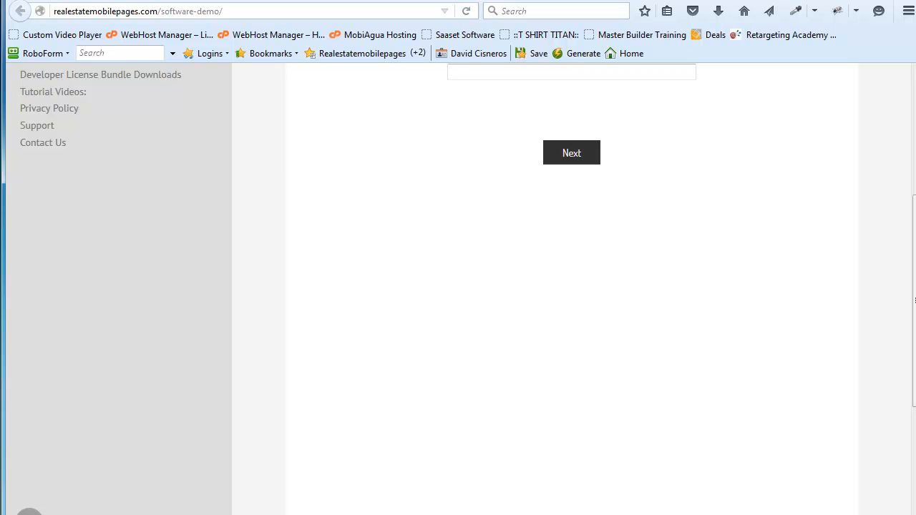
Compare the Static Image HTML iframe's height value in Notepad with the blank space below the form on the Software Demo page.
key(alt+Tab)
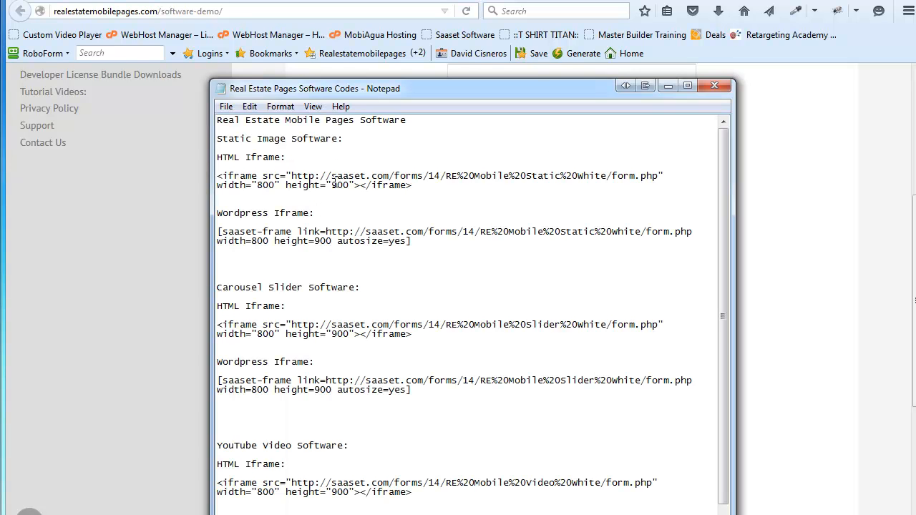
drag(330, 185, 338, 185)
click(819, 332)
scroll(723, 281, down, 1)
scroll(722, 280, down, 1)
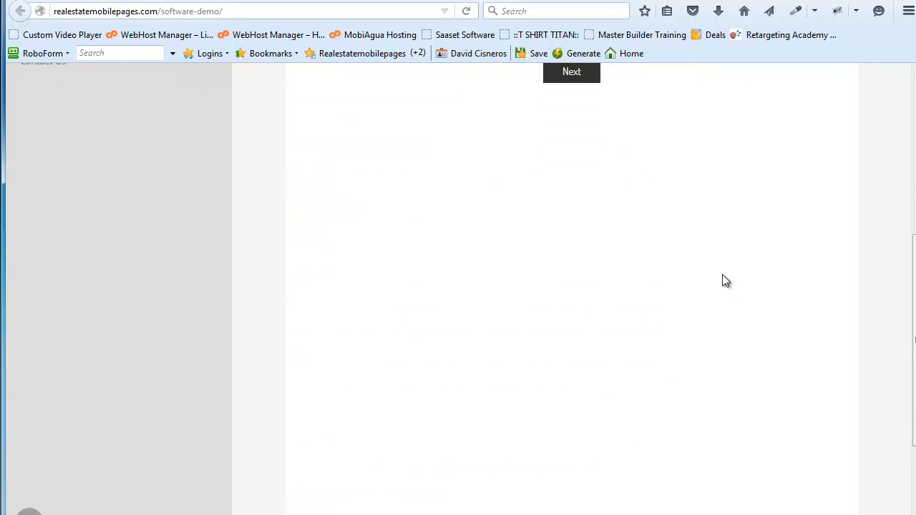
scroll(715, 271, up, 5)
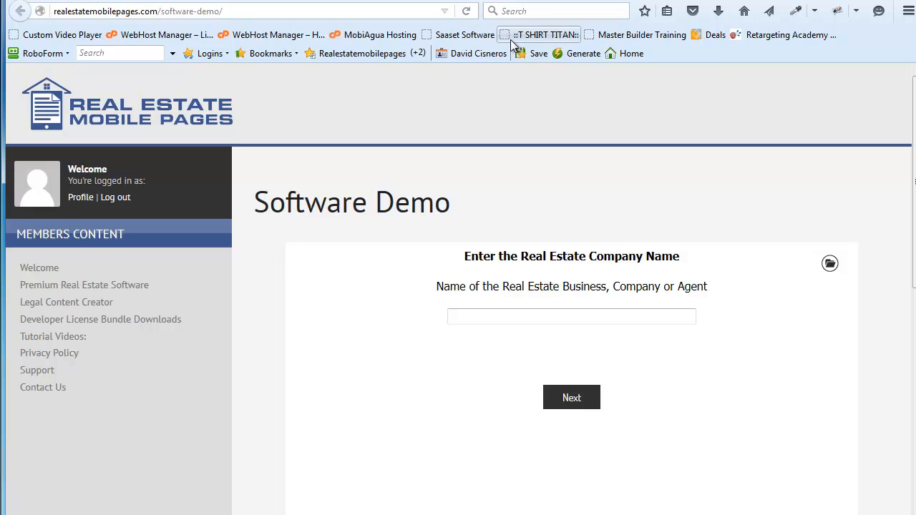
click(458, 514)
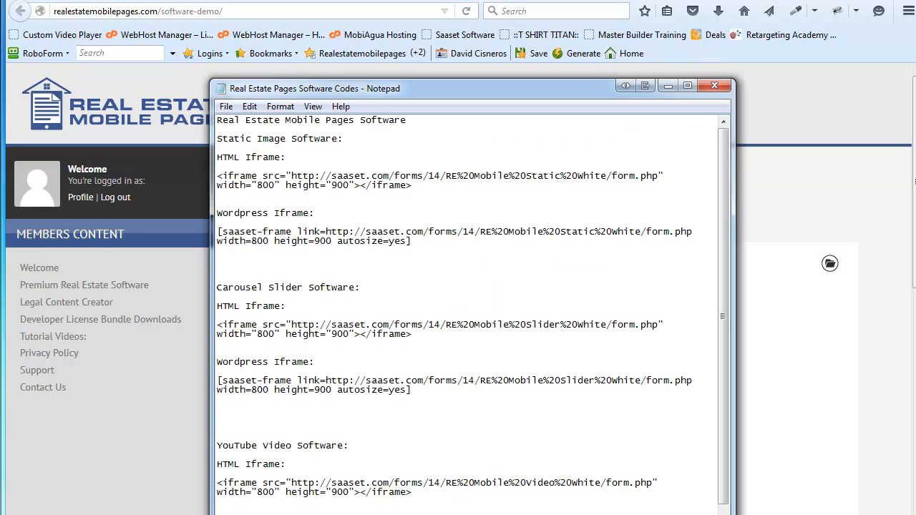